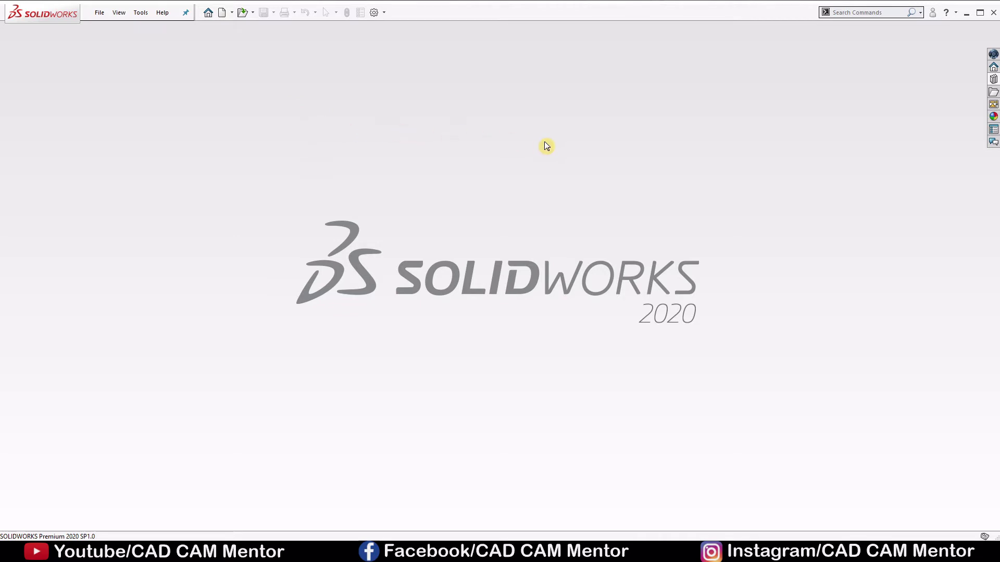
Step: View the Toolbox in the Design Library and make sure the SOLIDWORKS Toolbox Library add-in is enabled
left_click(993, 79)
left_click(873, 75)
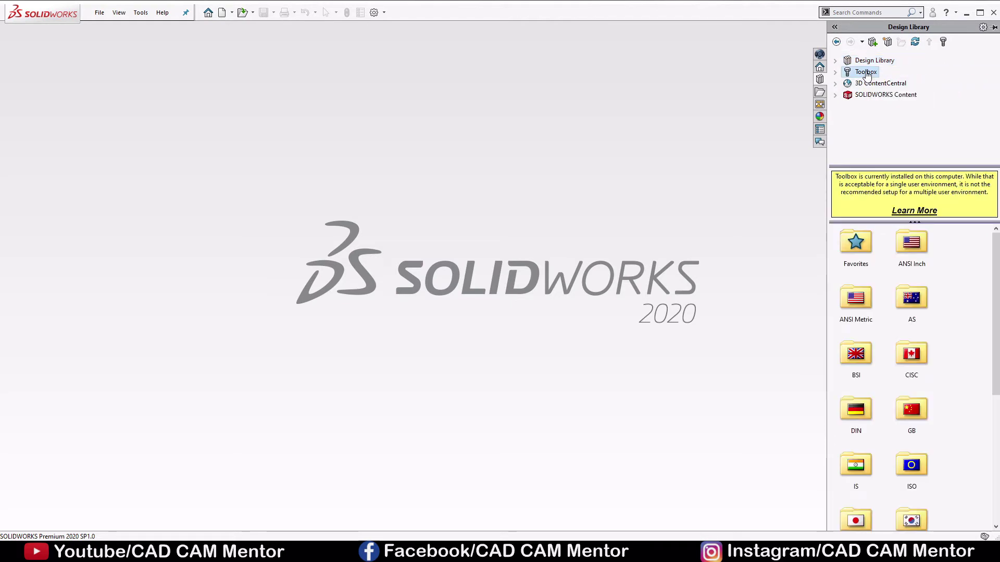
left_click(384, 13)
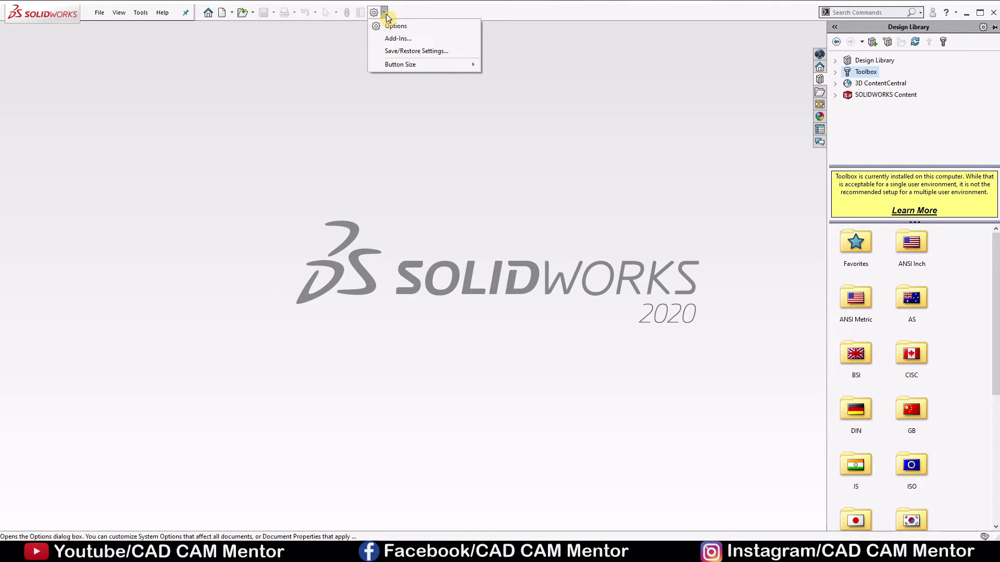
left_click(399, 39)
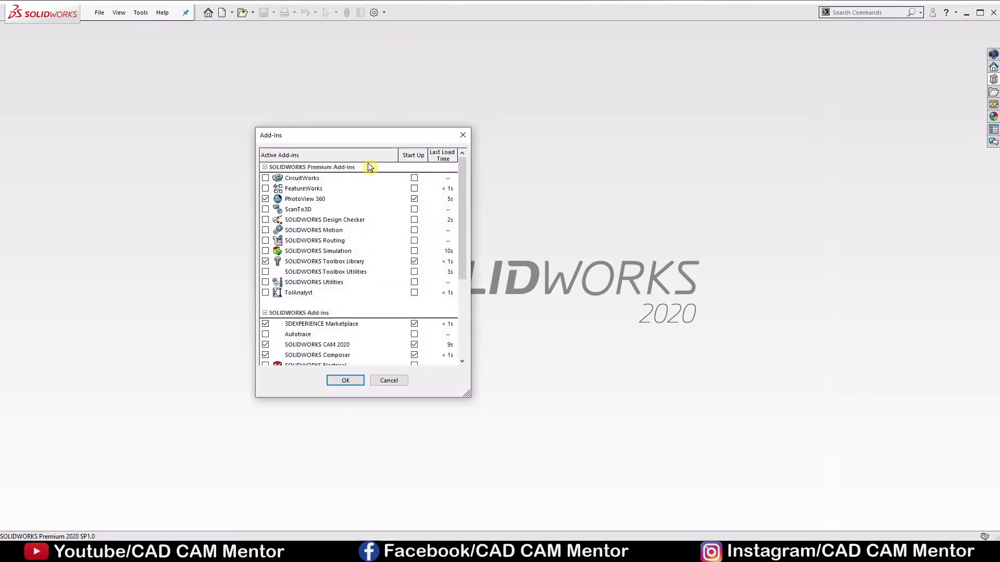
left_click(265, 260)
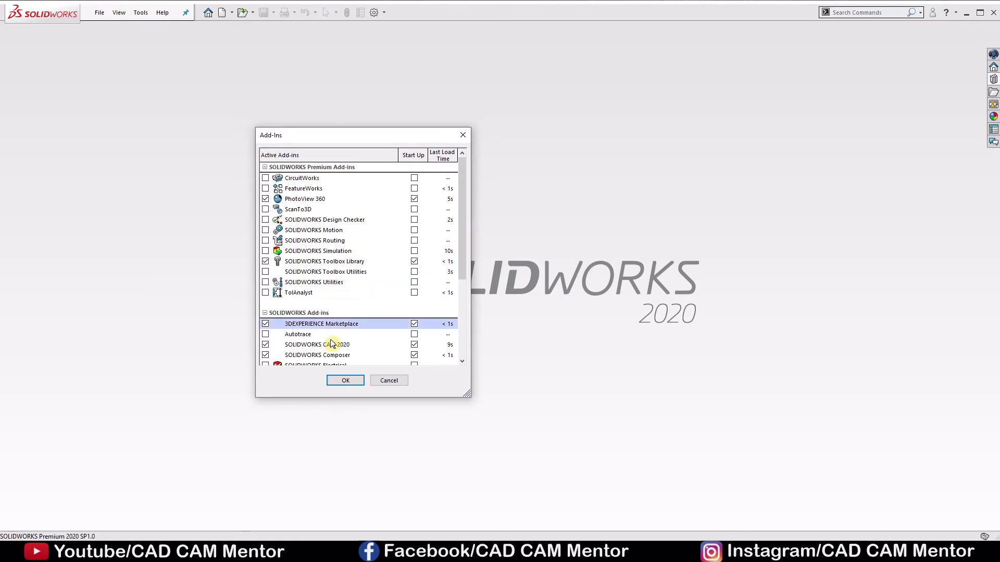
left_click(345, 383)
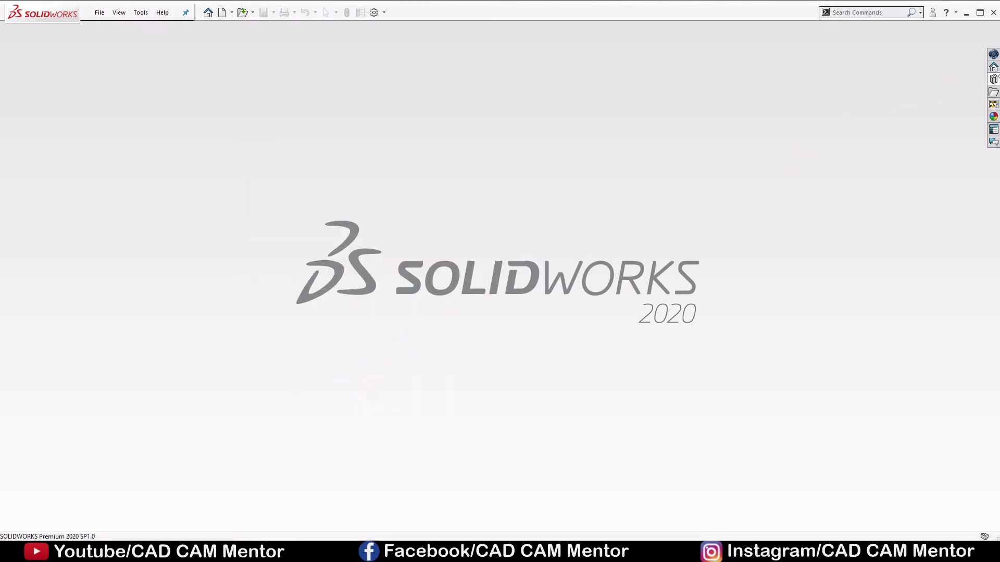
Step: Browse the Toolbox in the Design Library to the ISO Power Transmission Gears folder
left_click(994, 79)
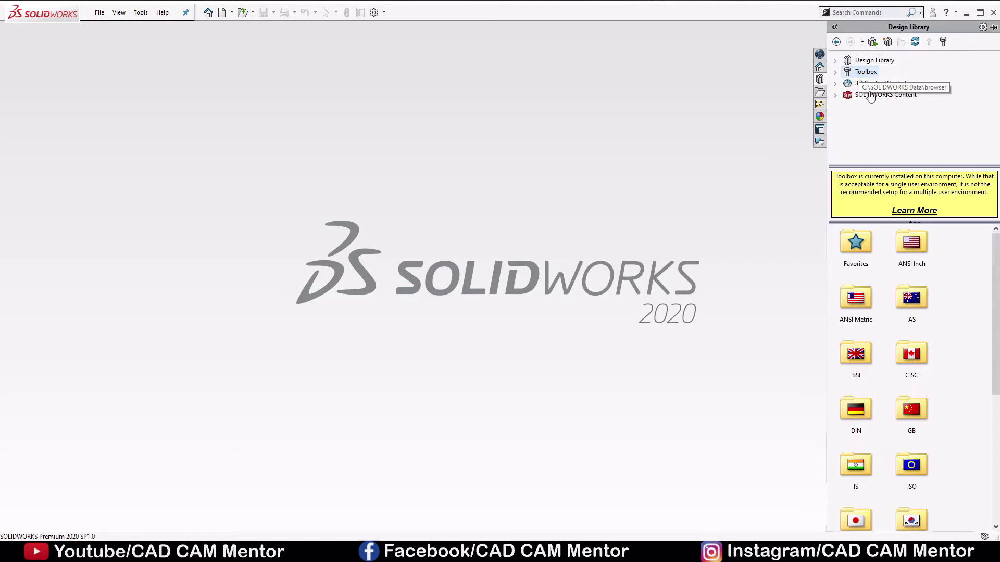
scroll(927, 356, "down", 2)
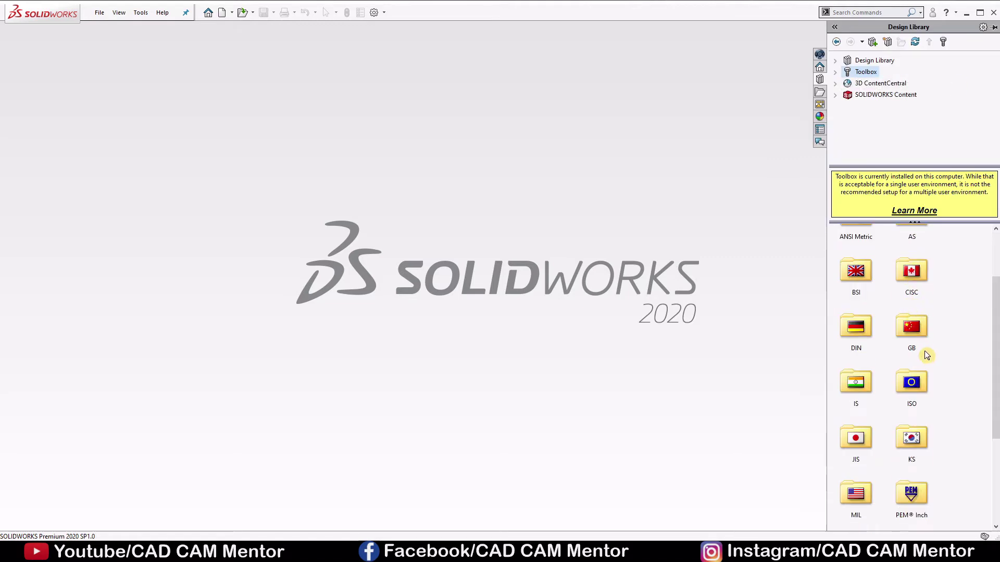
double_click(914, 388)
double_click(857, 354)
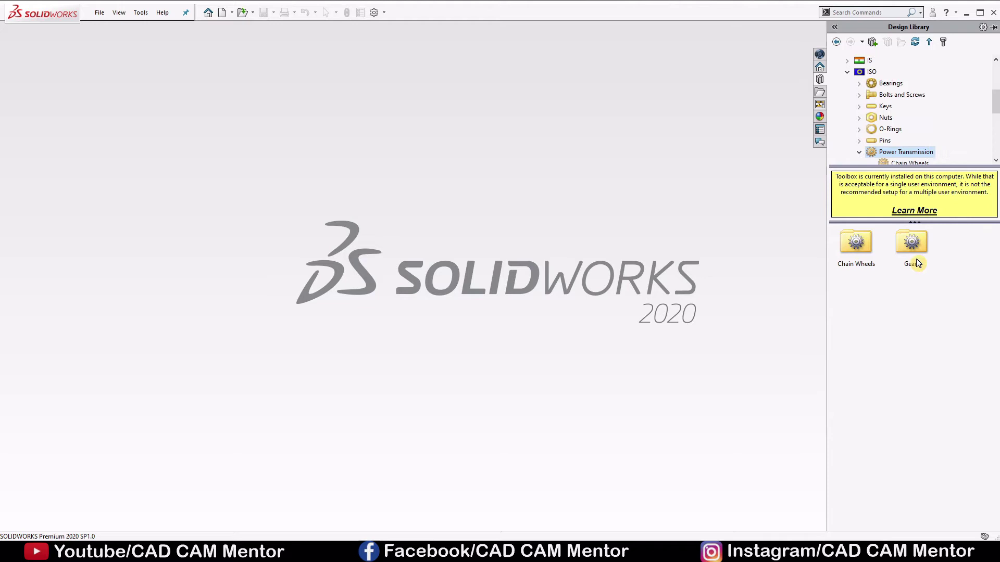
double_click(908, 244)
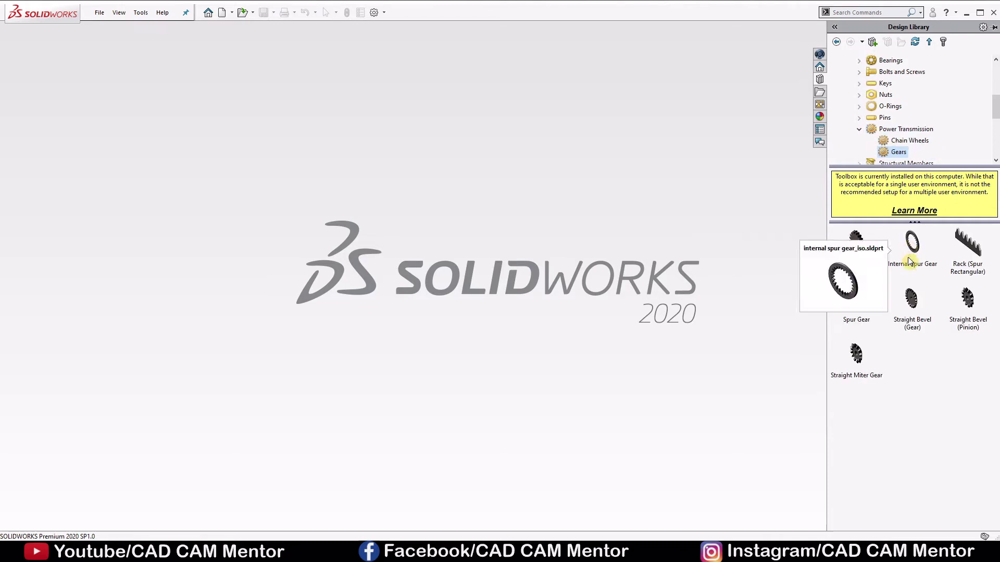
Step: Create a part from the ISO Straight Bevel (Gear) component
left_click(912, 297)
right_click(912, 297)
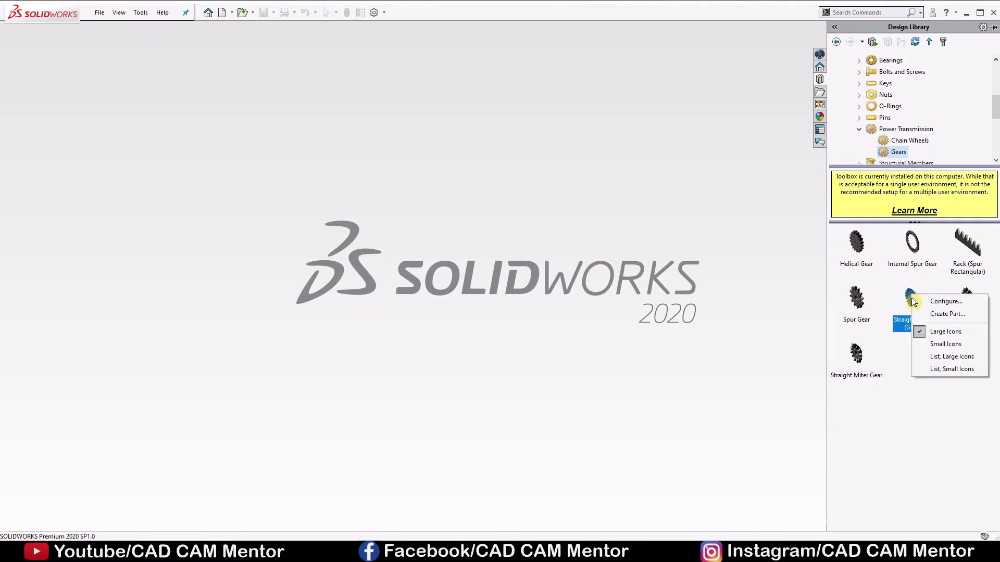
left_click(937, 314)
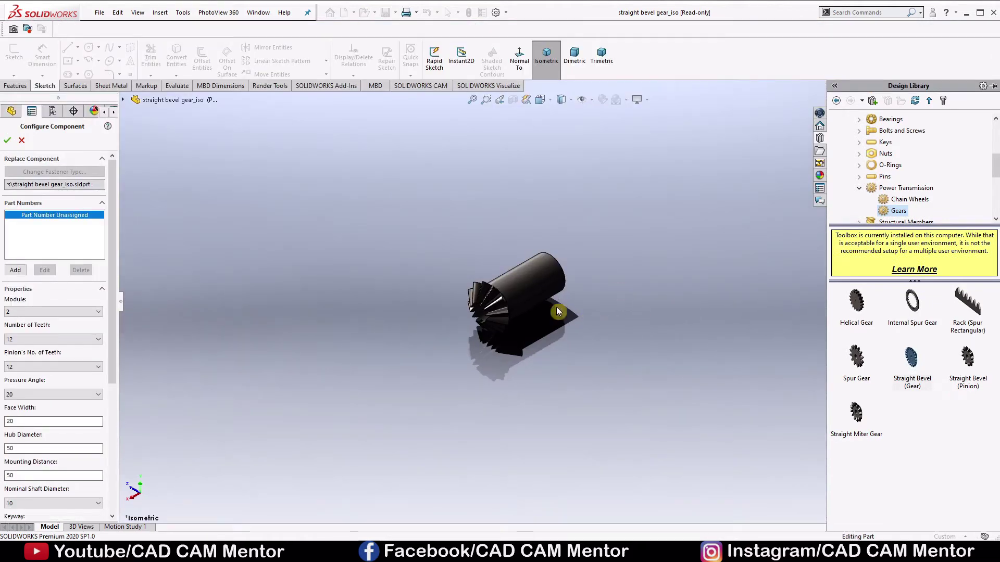
scroll(533, 306, "down", 5)
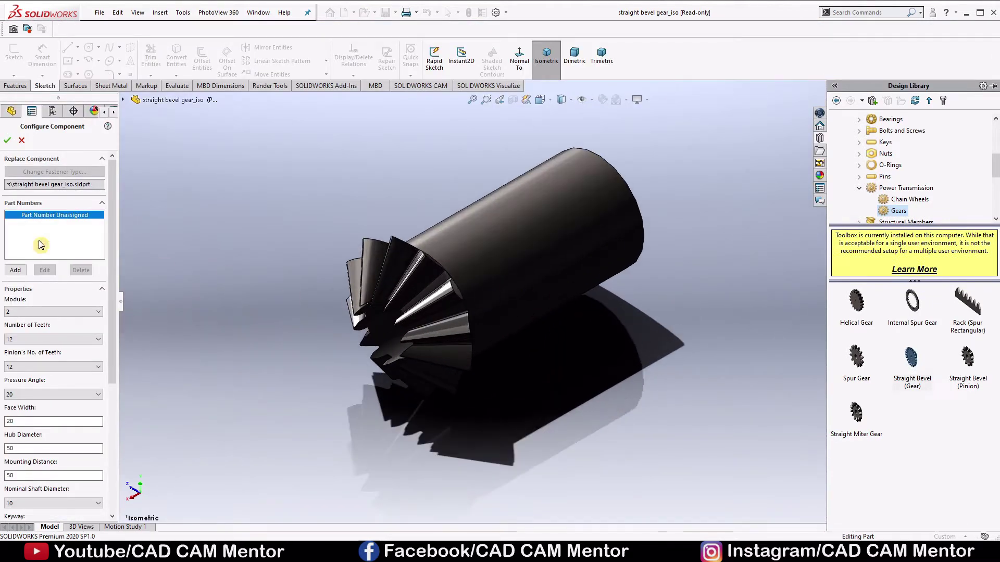
left_click(676, 144)
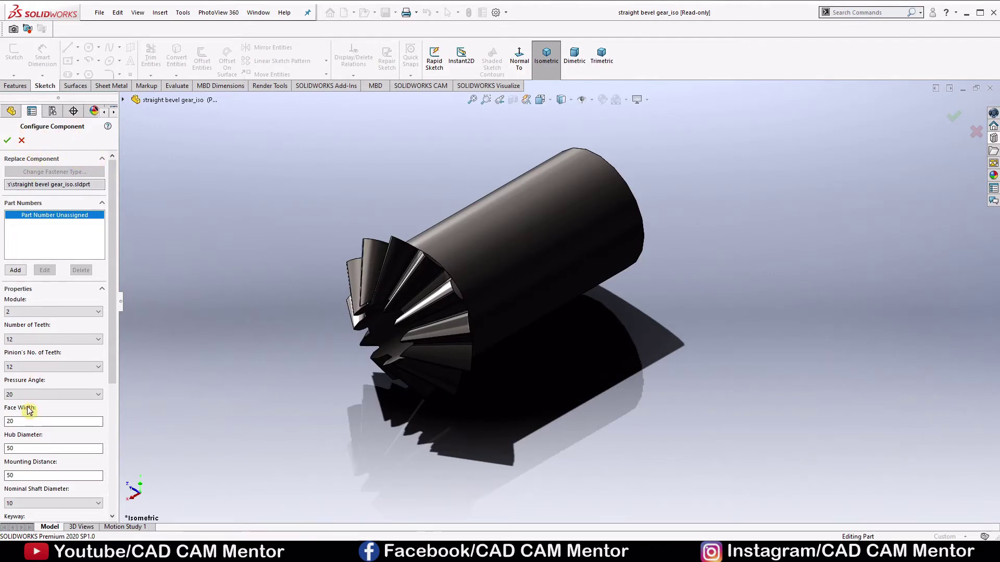
Step: Set the bevel gear's module to 7 and its number of teeth to 20
left_click(67, 312)
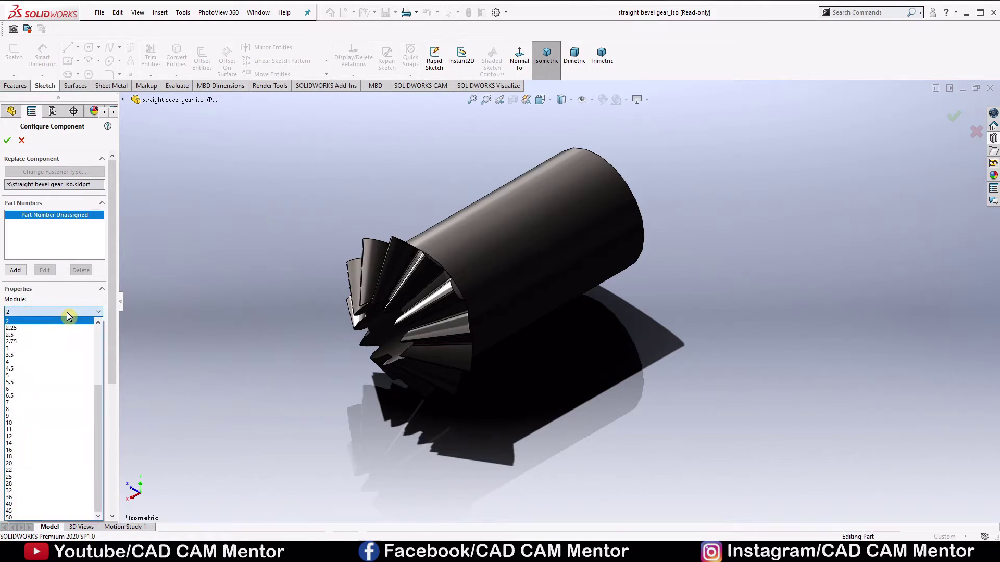
left_click(31, 403)
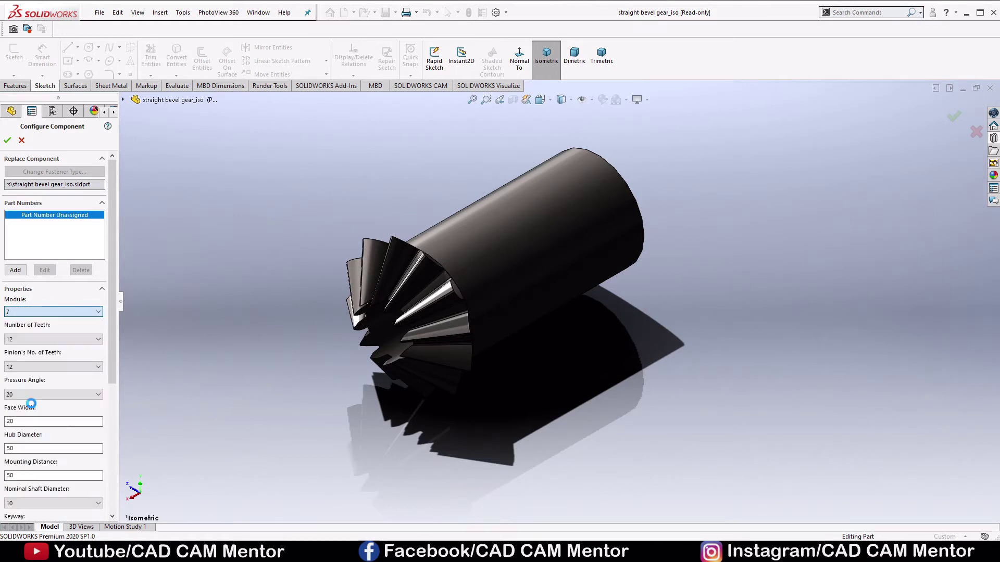
left_click(78, 339)
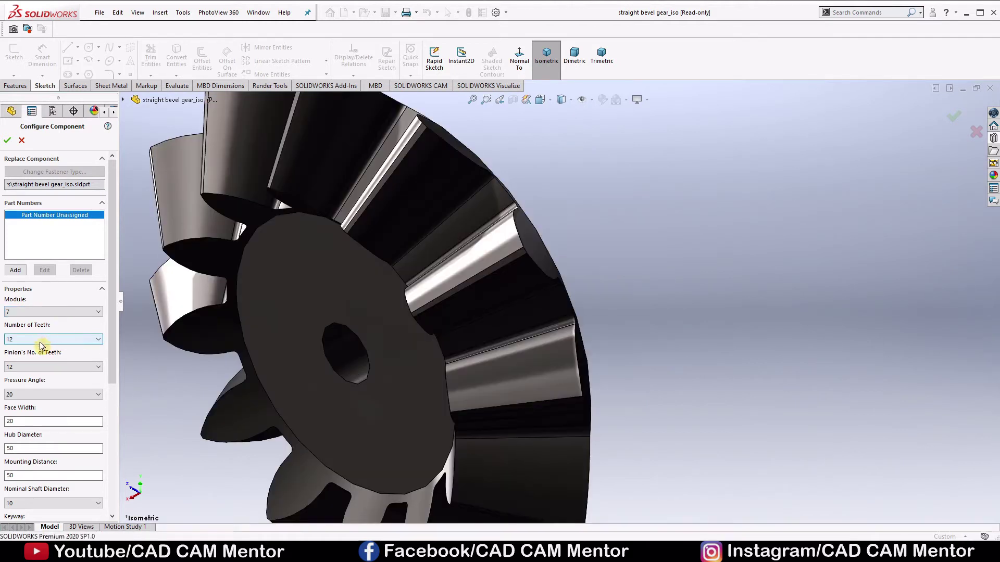
key("f")
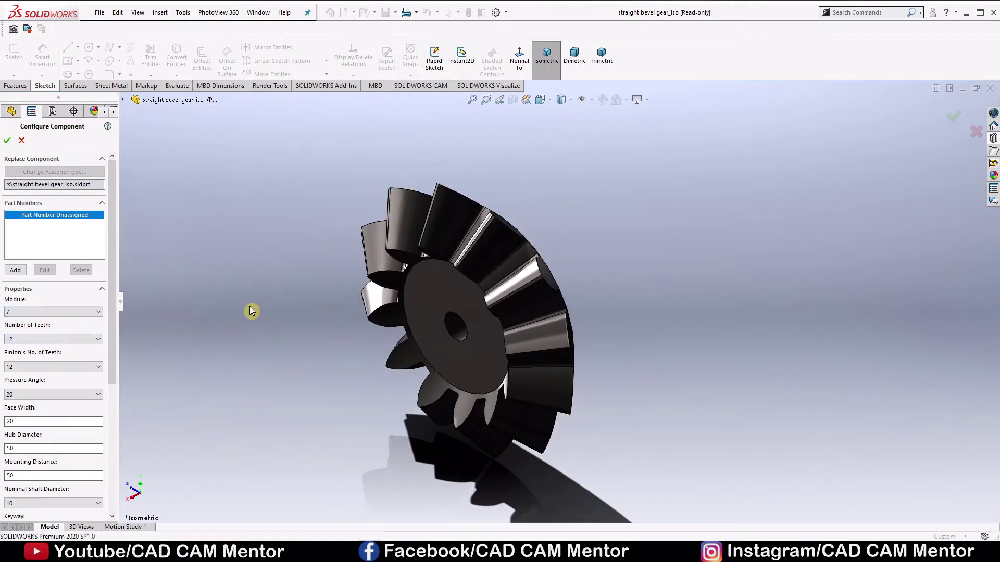
left_click(78, 344)
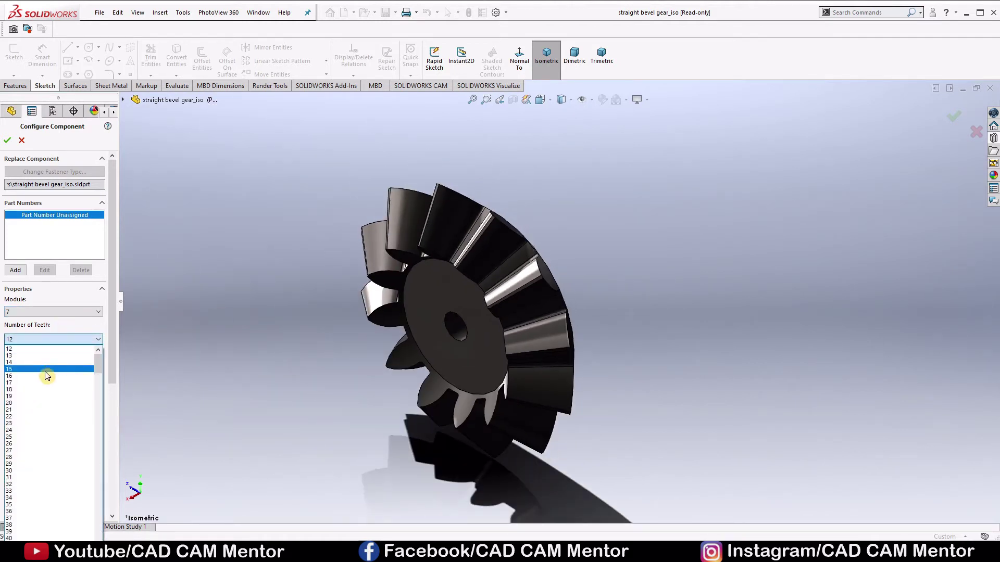
left_click(46, 402)
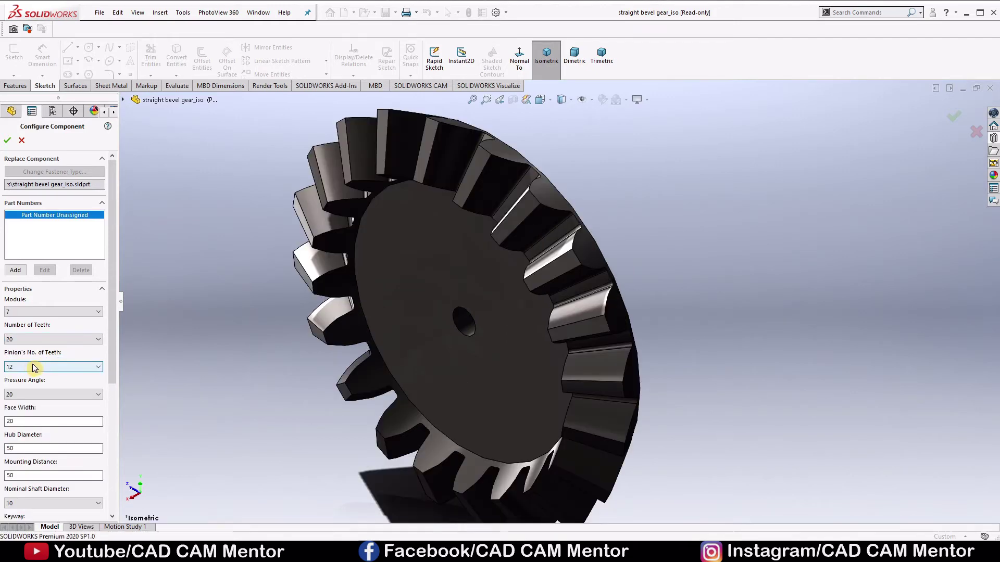
Step: Set the bevel gear's face width to 50, hub diameter to 45 and mounting distance to 100
left_click(13, 366)
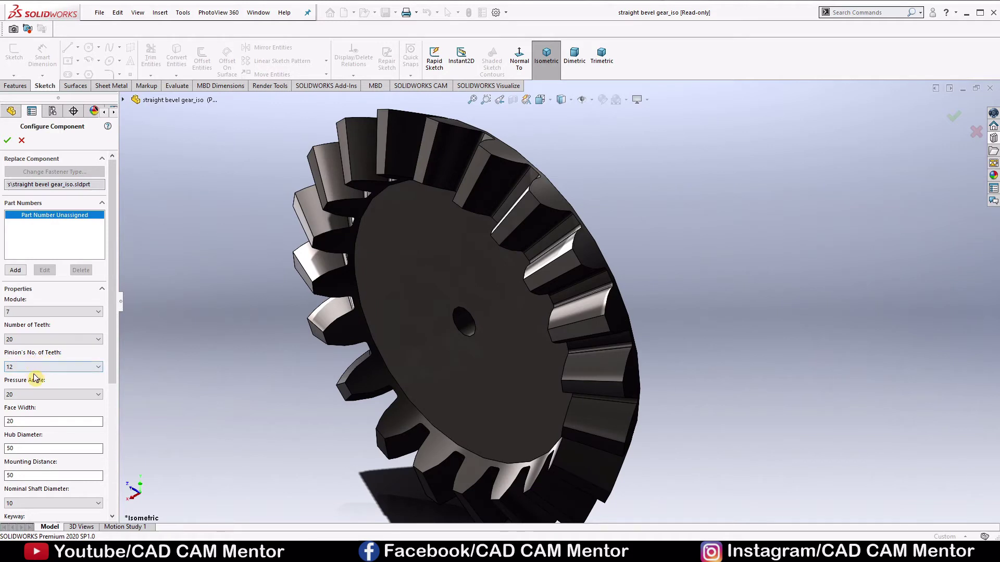
left_click_drag(116, 370, 114, 405)
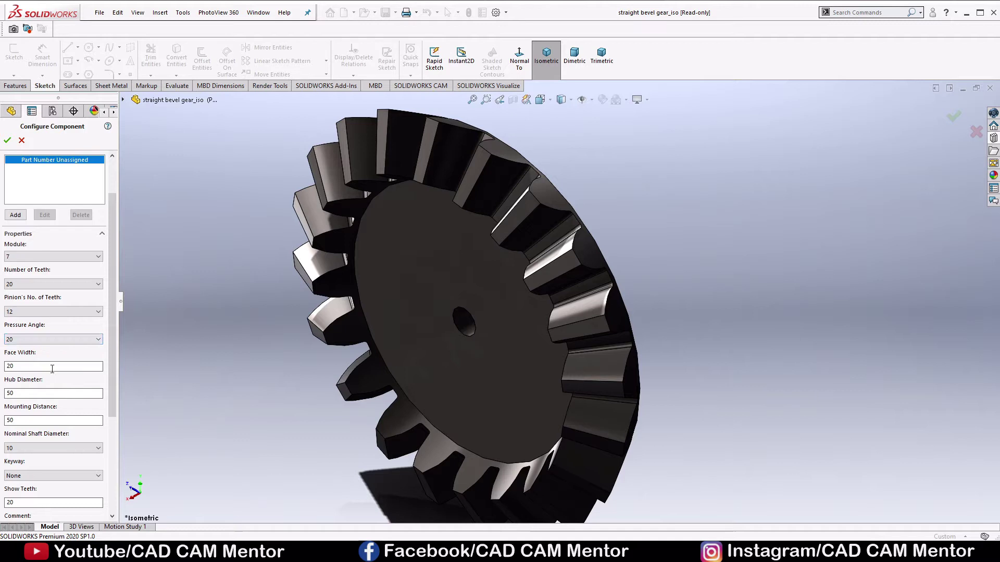
left_click_drag(52, 366, 2, 369)
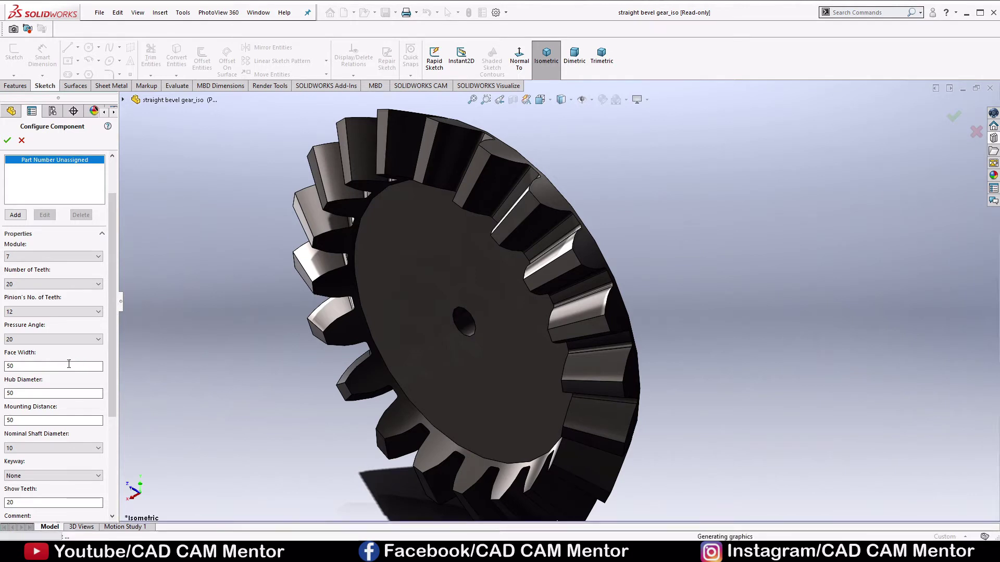
left_click_drag(115, 386, 110, 401)
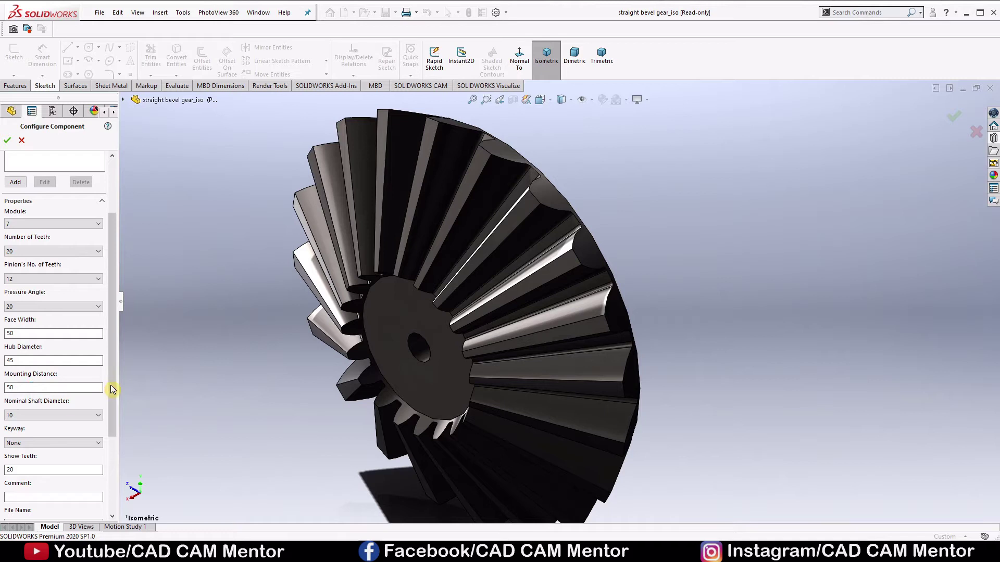
scroll(112, 390, "down", 2)
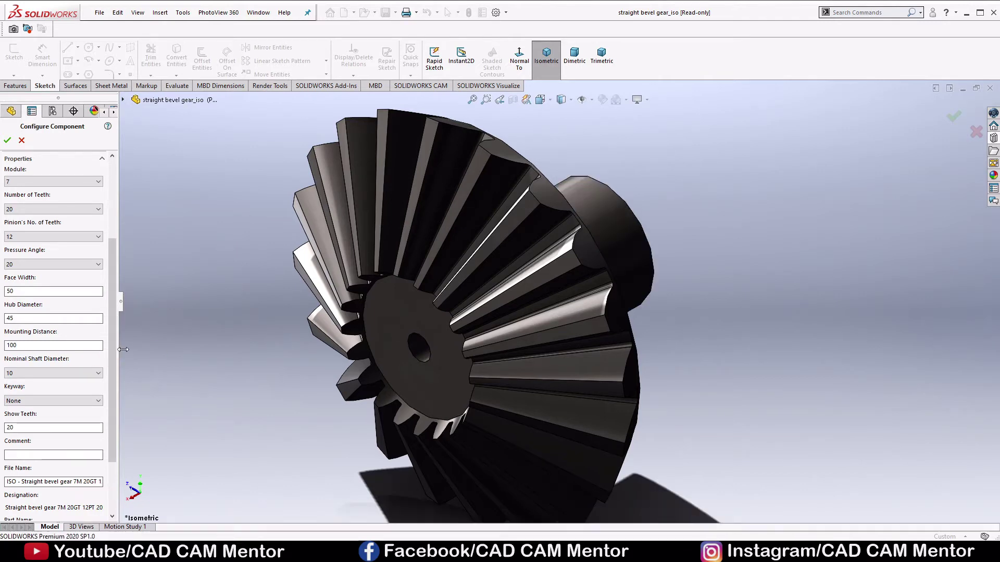
scroll(588, 271, "up", 3)
middle_click_drag(558, 279, 591, 271)
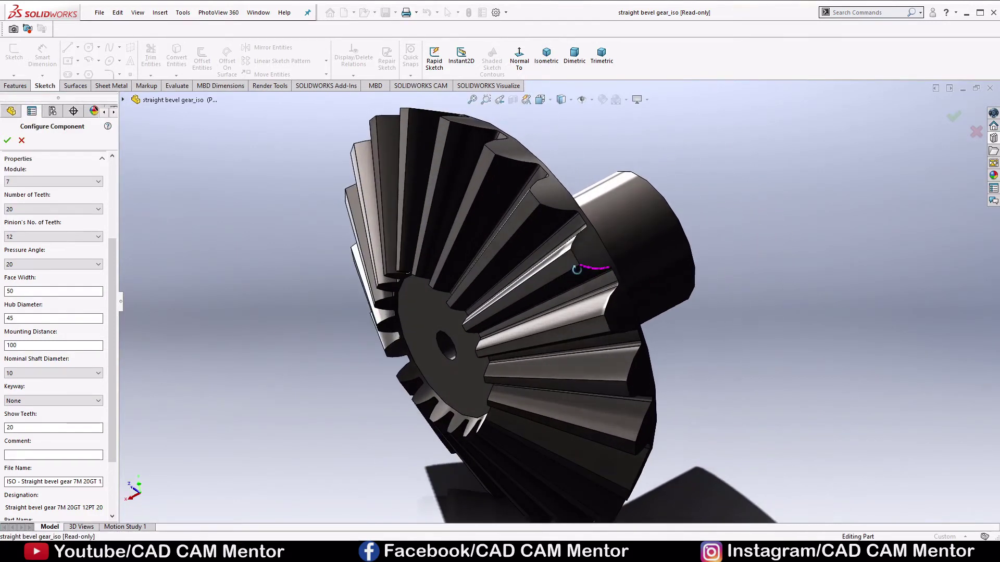
scroll(591, 271, "down", 5)
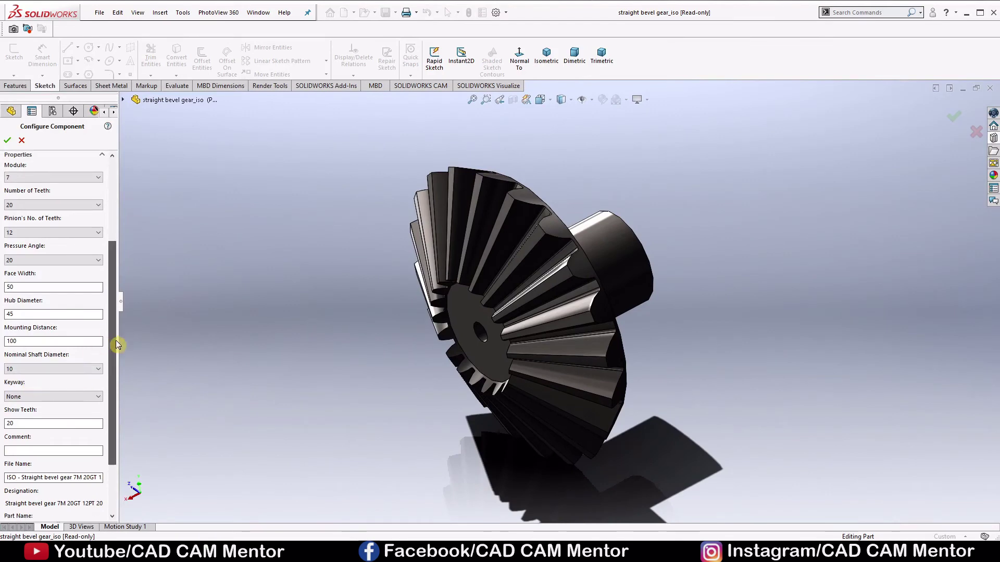
Step: Set the nominal shaft diameter to 25 and the keyway to Rectangular(1), and accept the gear configuration
scroll(112, 341, "down", 2)
left_click(60, 332)
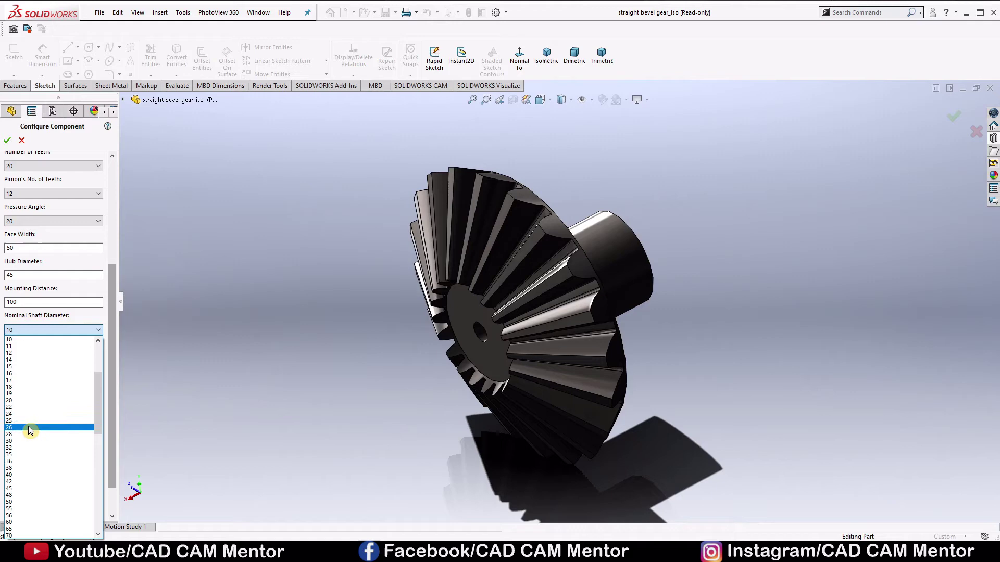
left_click(32, 421)
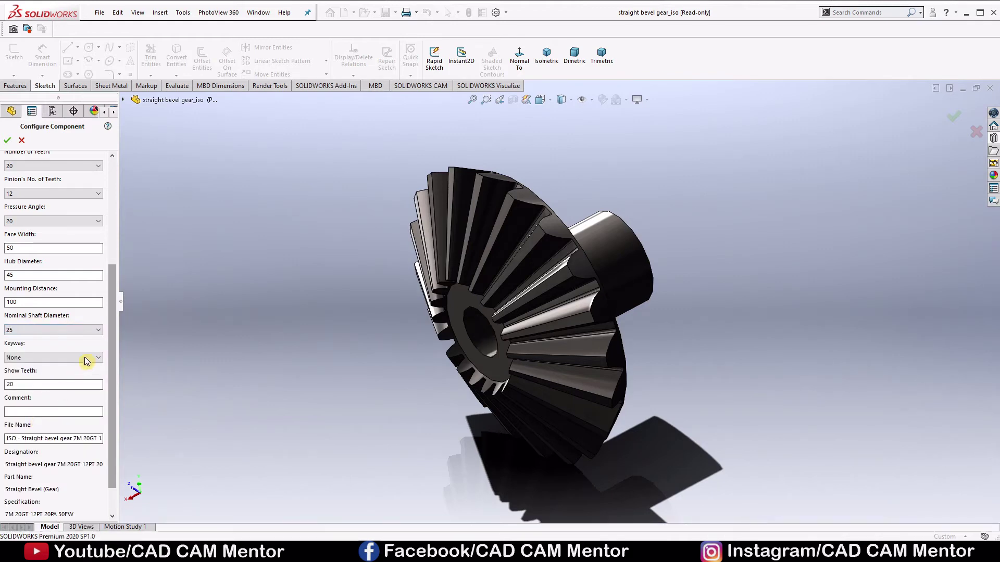
scroll(86, 362, "down", 2)
left_click(86, 322)
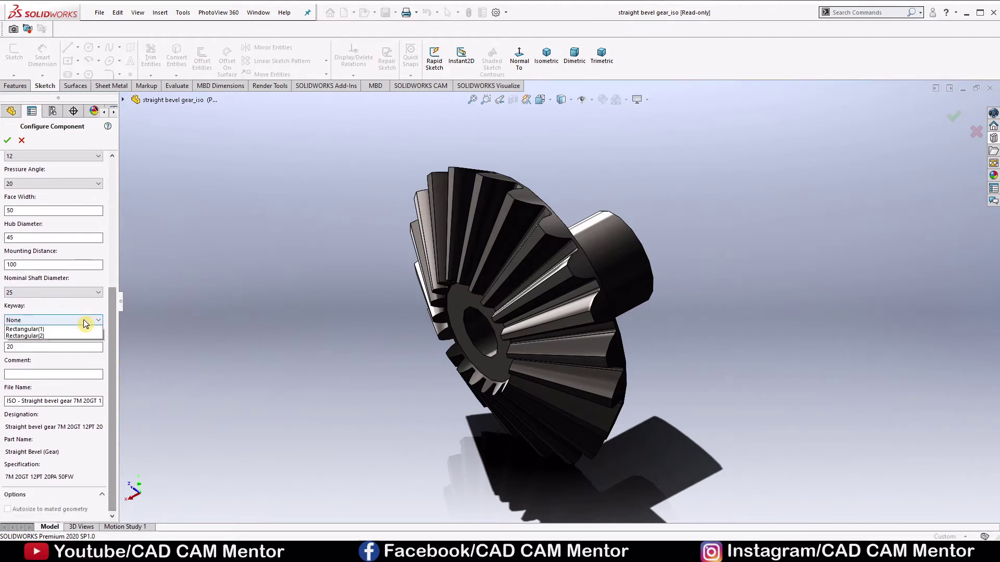
left_click(36, 329)
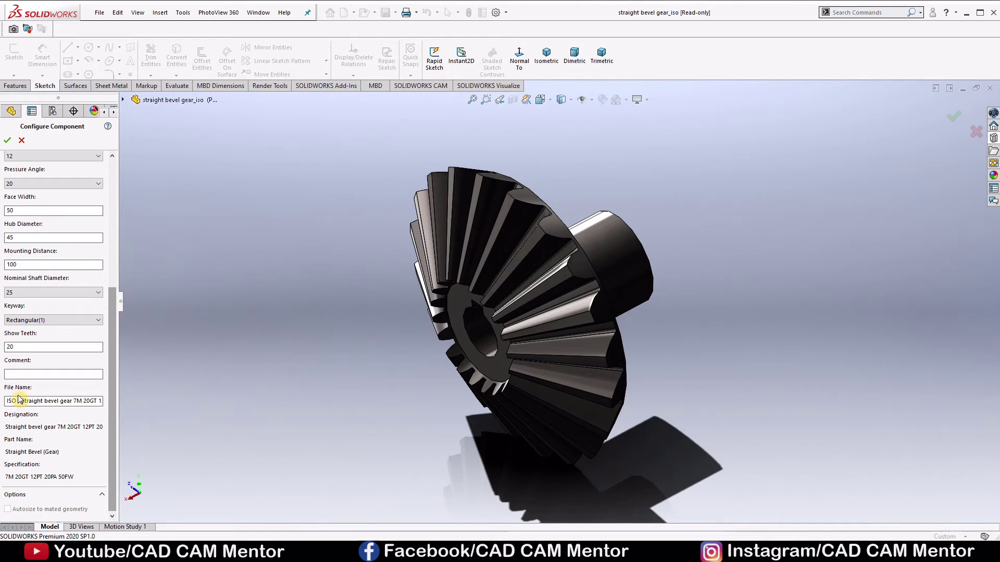
left_click(7, 140)
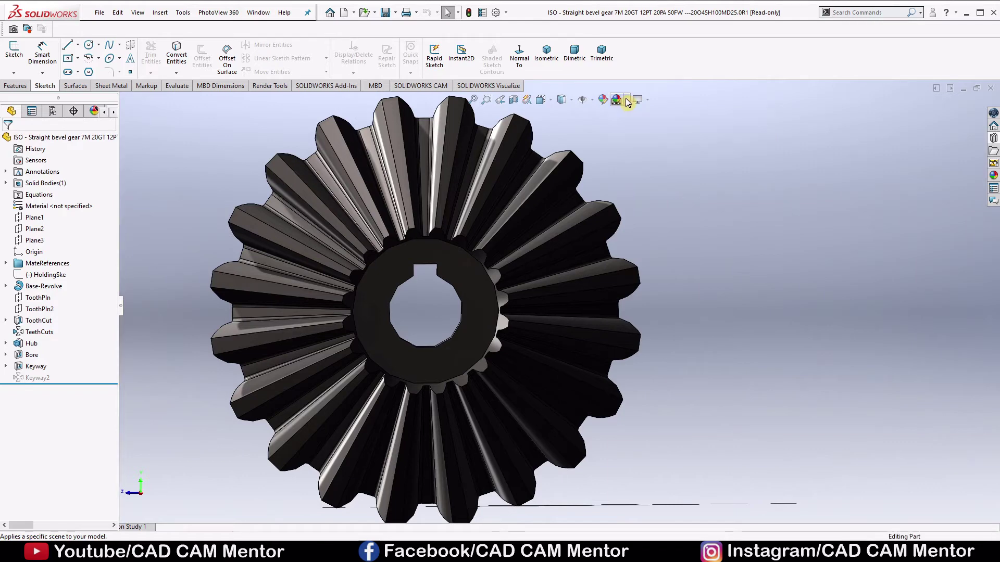
Step: Apply the 3 Point Faded scene to the gear part
left_click(647, 100)
left_click(627, 100)
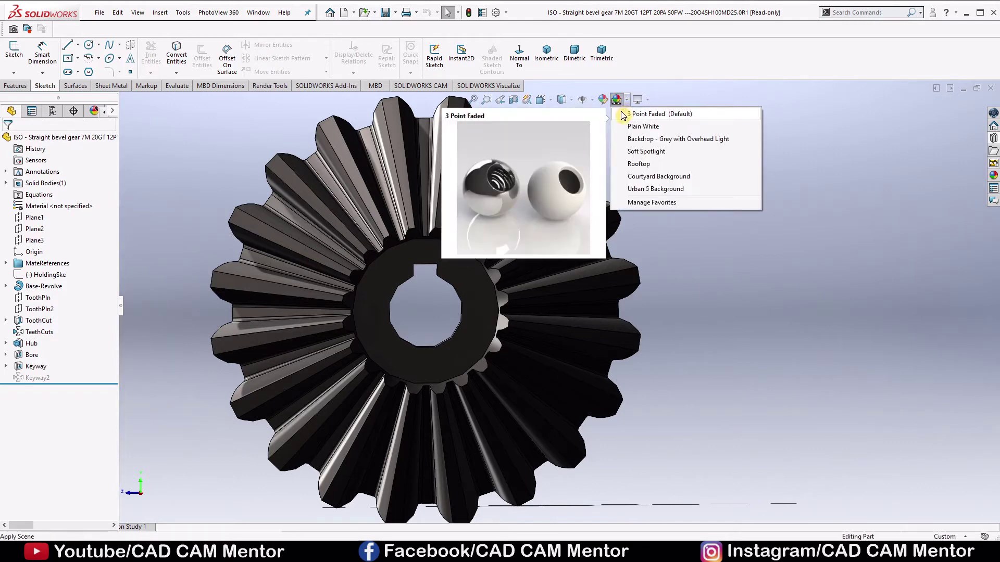
left_click(623, 114)
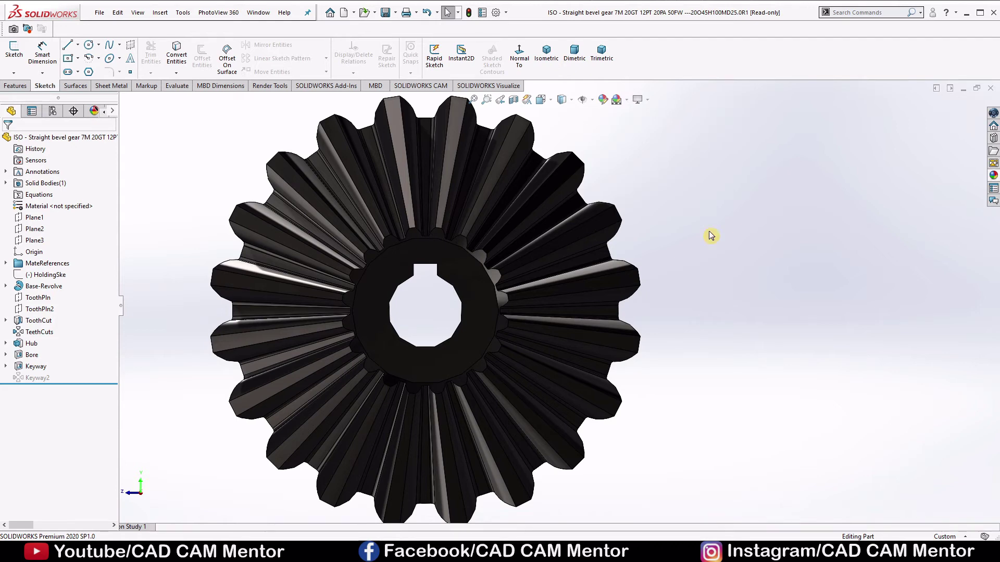
Step: Apply the brushed steel appearance from the Metal, Steel category to the whole gear body
left_click(993, 176)
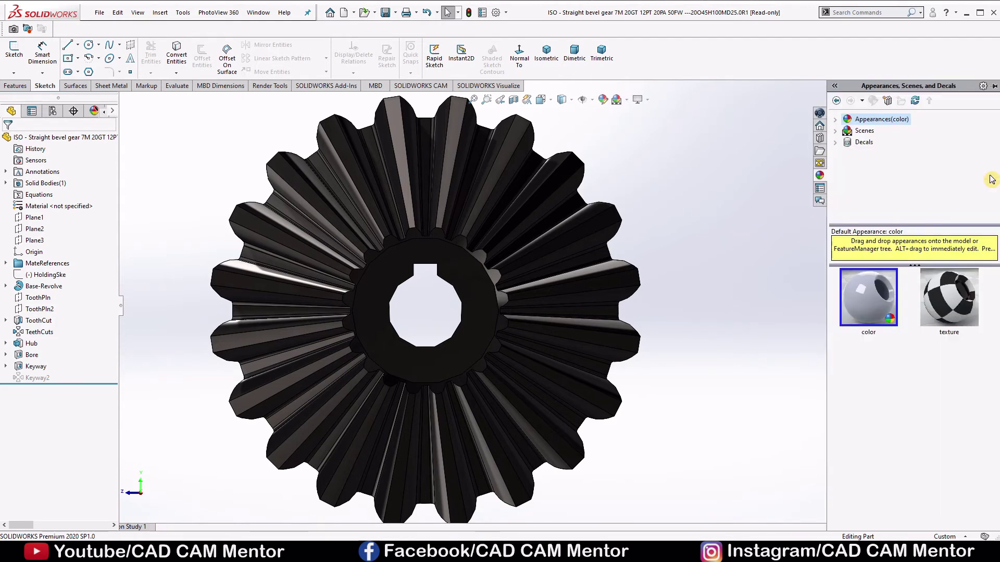
left_click(835, 119)
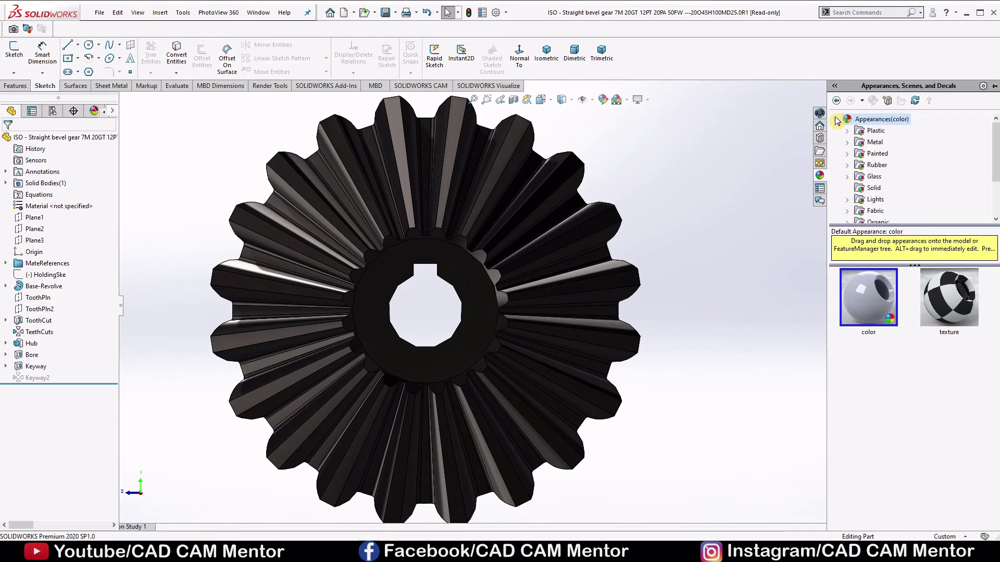
left_click(874, 142)
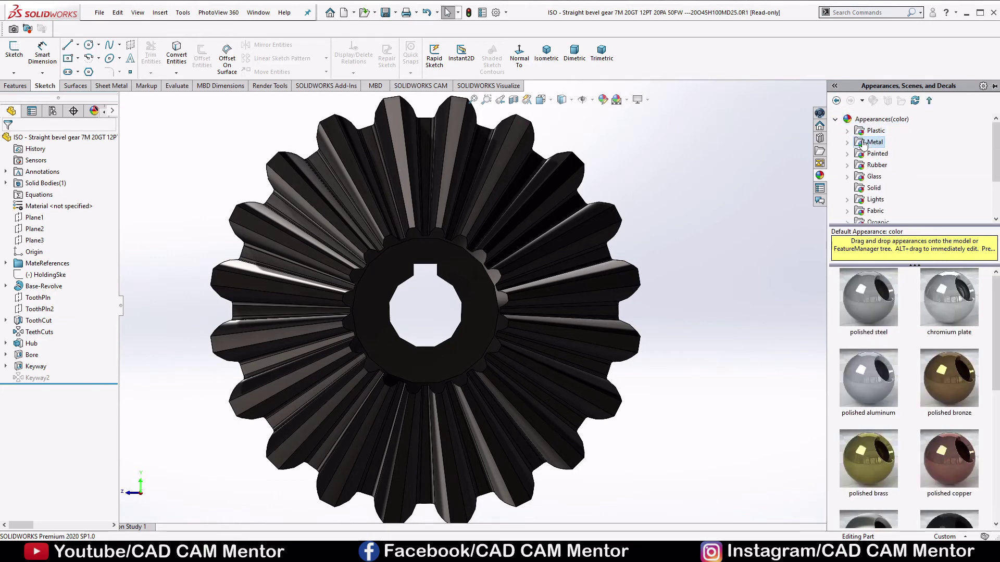
double_click(865, 142)
left_click(881, 131)
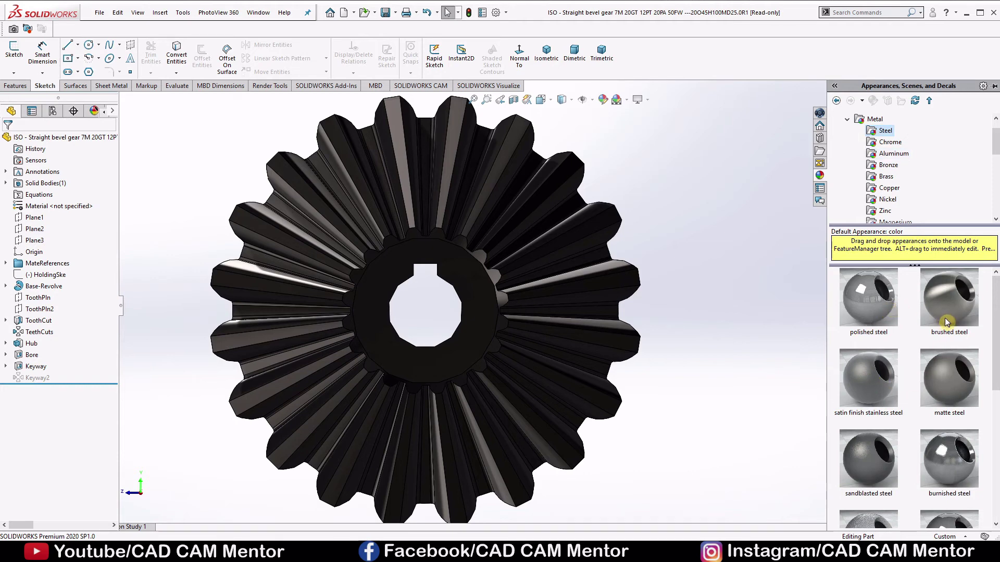
mouse_move(946, 320)
left_mouse_down()
mouse_move(588, 290)
mouse_move(570, 274)
left_mouse_up()
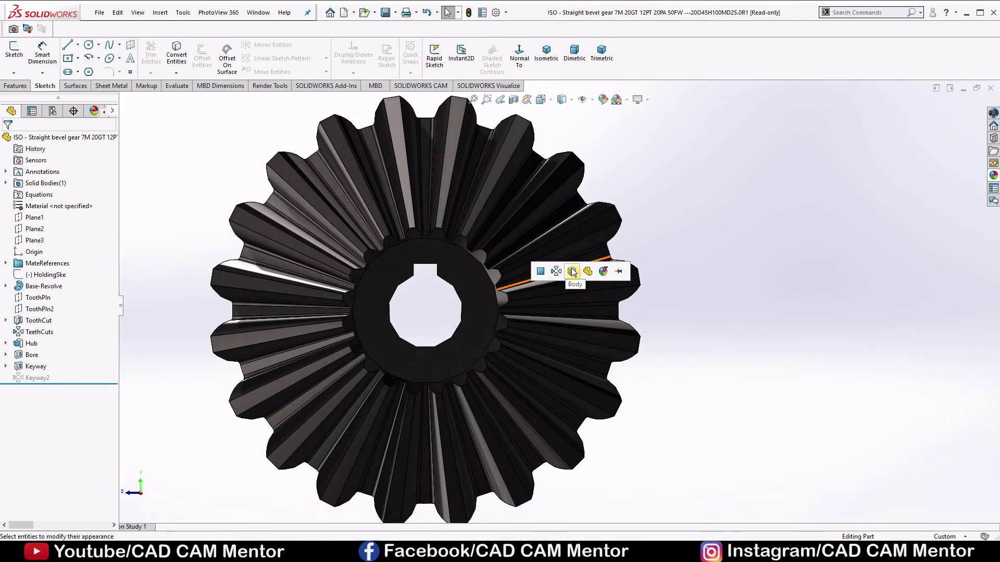
left_click(572, 271)
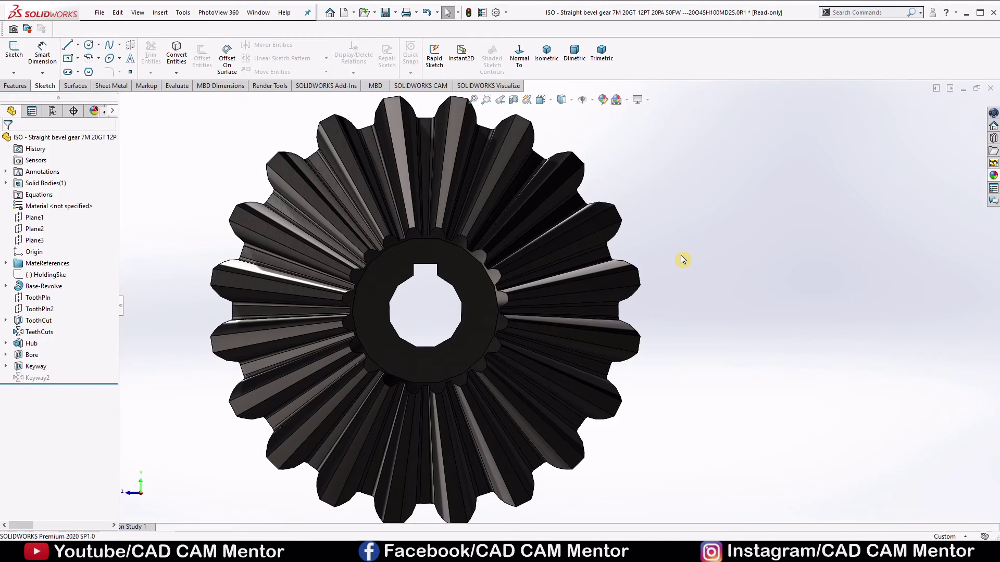
middle_click_drag(682, 258, 357, 312)
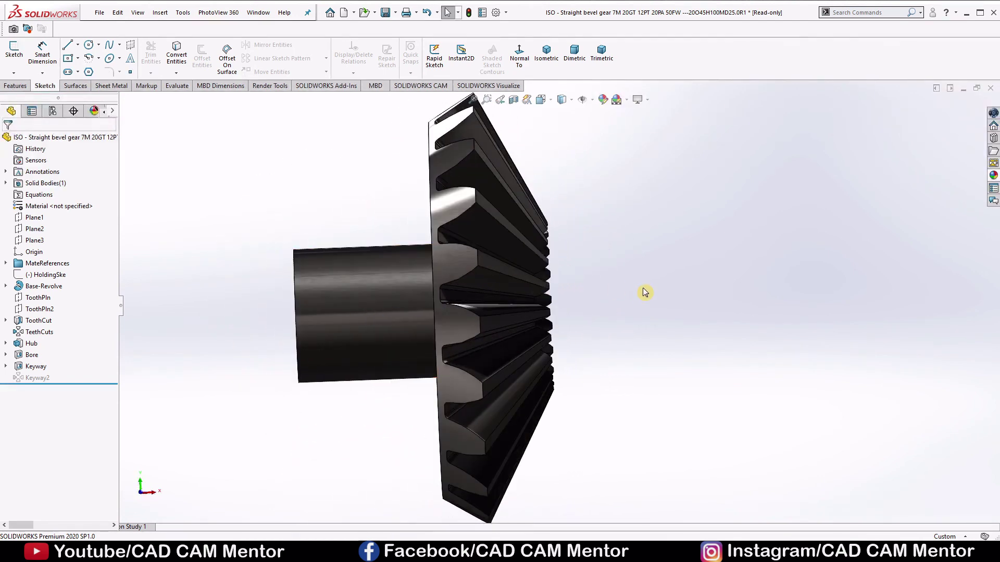